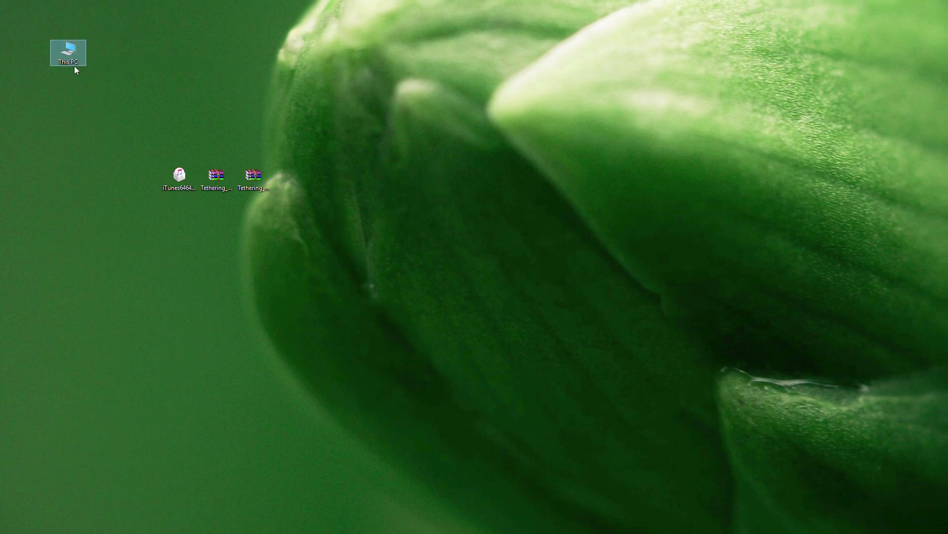
pyautogui.rightClick(69, 51)
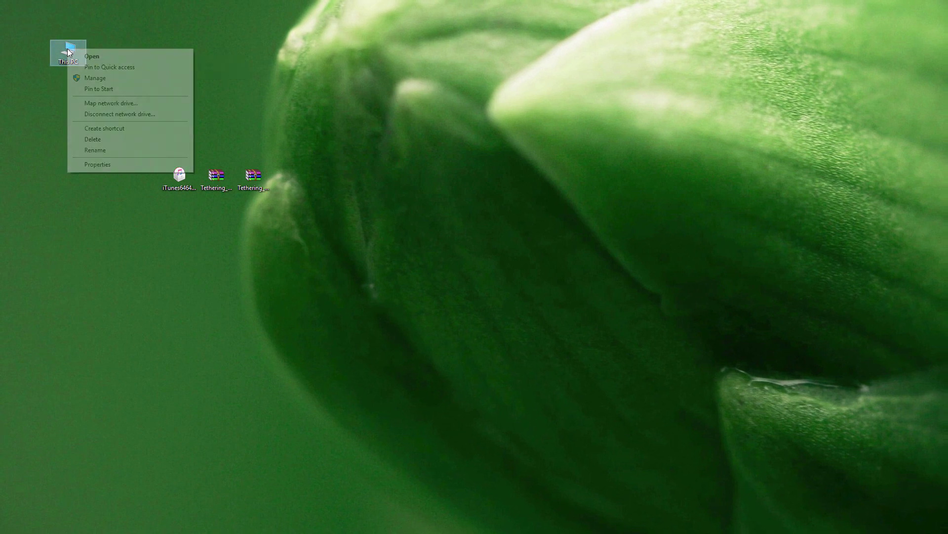
pyautogui.click(97, 166)
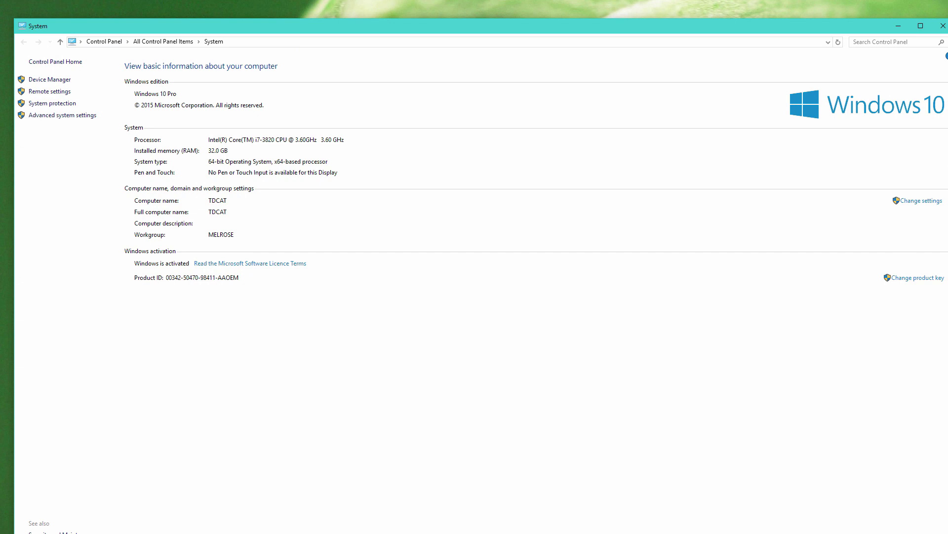
pyautogui.moveTo(946, 149); pyautogui.dragTo(769, 148)
pyautogui.moveTo(559, 23); pyautogui.dragTo(589, 8)
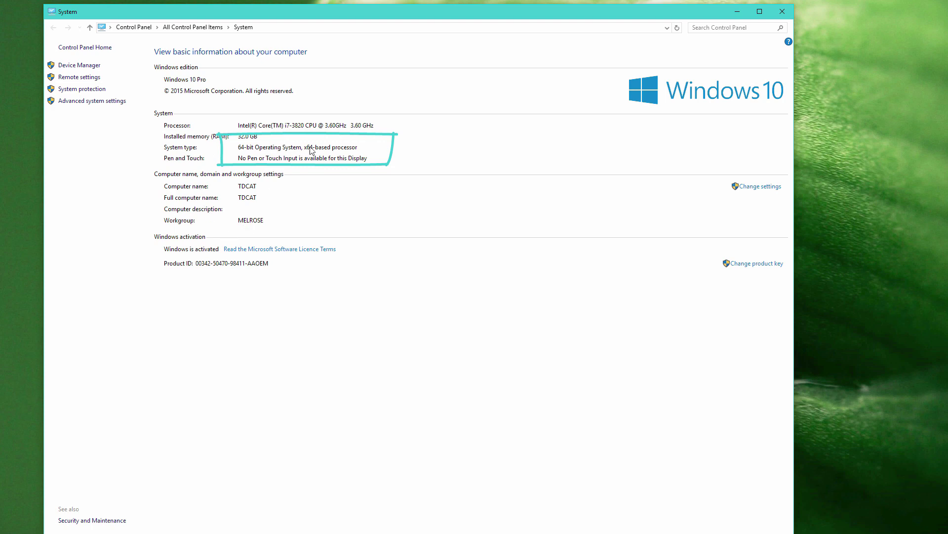
pyautogui.click(783, 11)
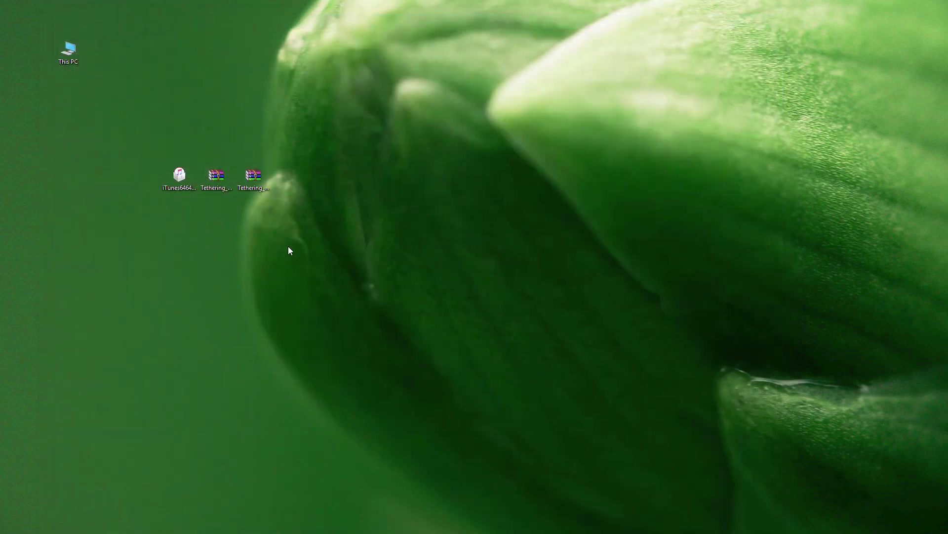
# Extract AppleApplicationSupport.msi and AppleMobileDeviceSupport64.msi from Tethering_x64.zip onto the desktop
pyautogui.click(253, 181)
pyautogui.doubleClick(252, 181)
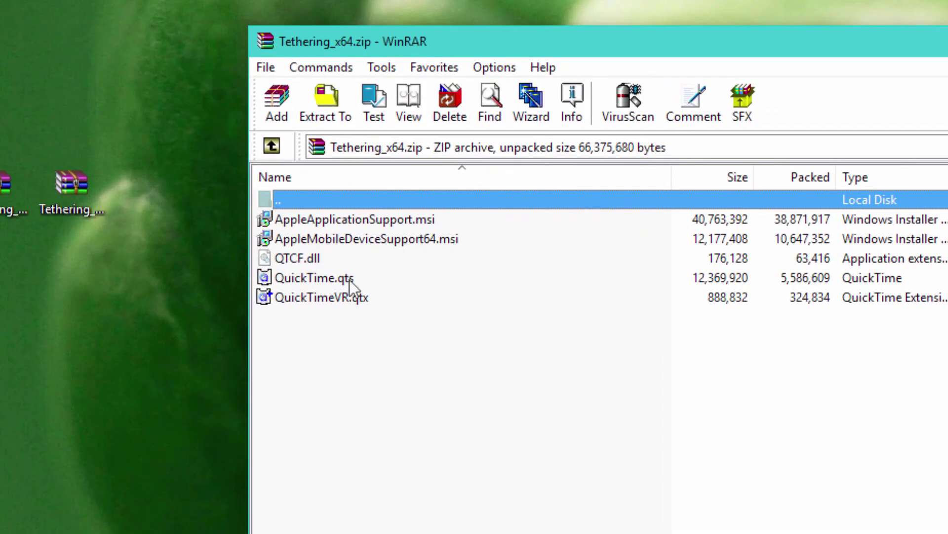
pyautogui.click(340, 218)
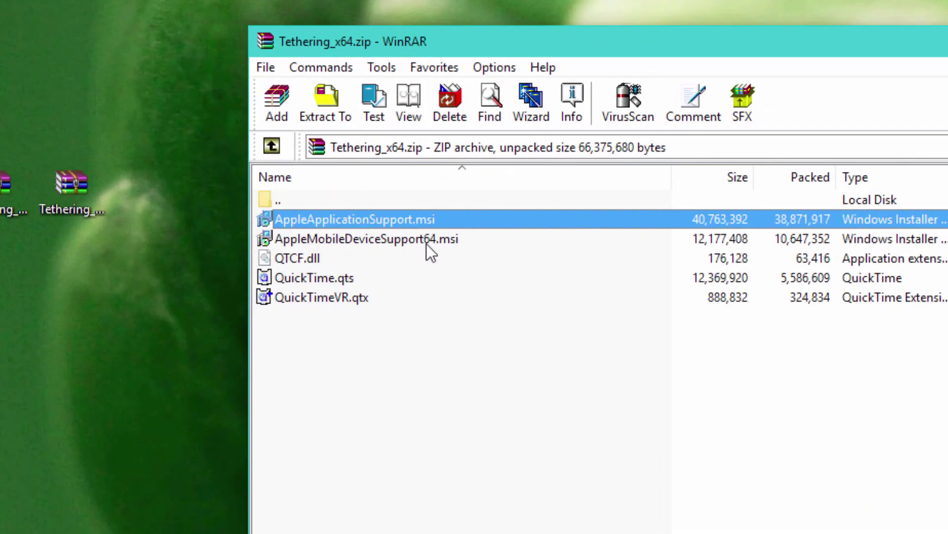
pyautogui.click(371, 240)
pyautogui.keyDown('ctrl'); pyautogui.click(356, 214); pyautogui.keyUp('ctrl')
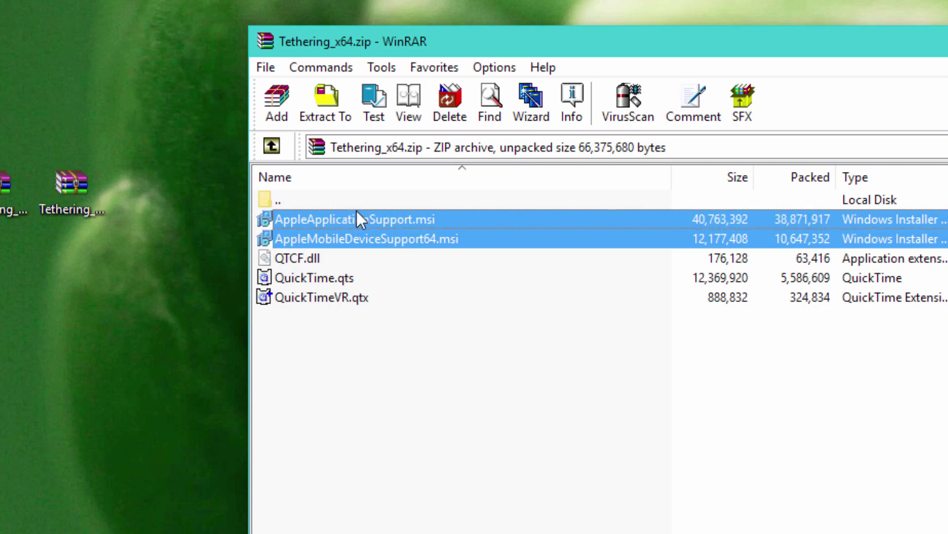
pyautogui.moveTo(283, 208); pyautogui.dragTo(2, 327)
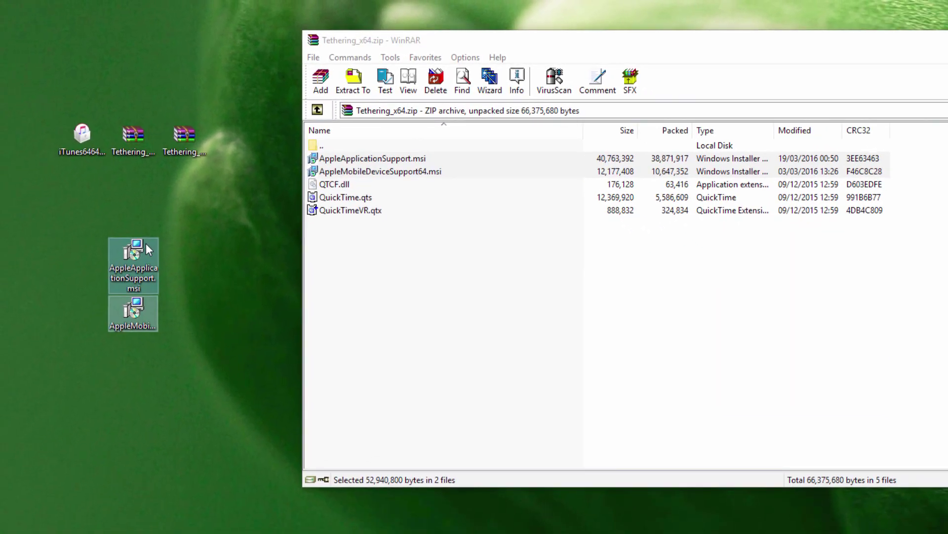
# Check the two extracted .msi files on the desktop, then select QTCF.dll in the archive
pyautogui.click(202, 271)
pyautogui.click(106, 266)
pyautogui.click(132, 306)
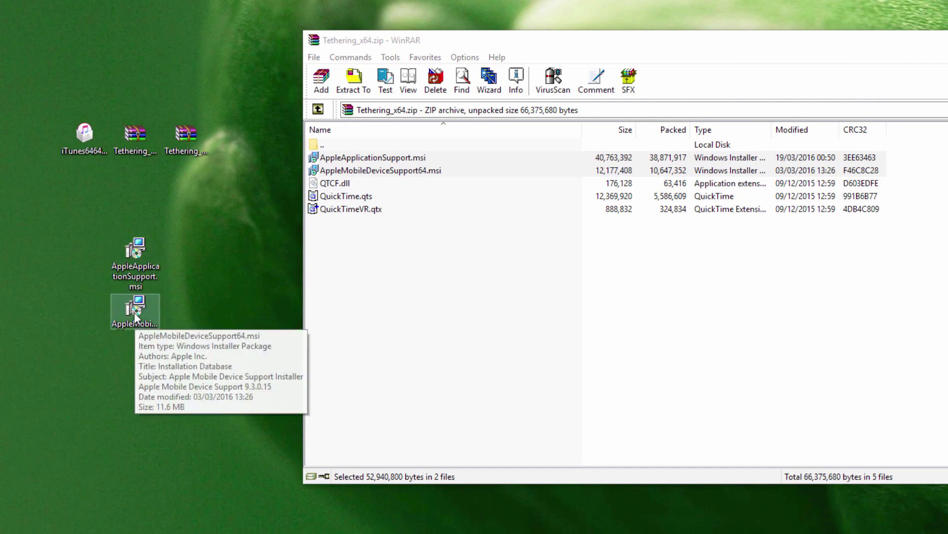
pyautogui.click(147, 248)
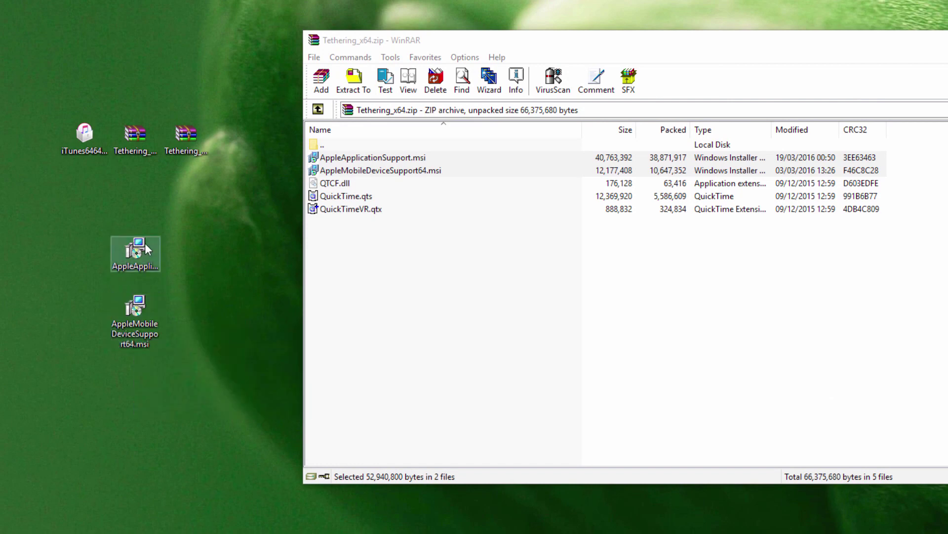
pyautogui.click(147, 248)
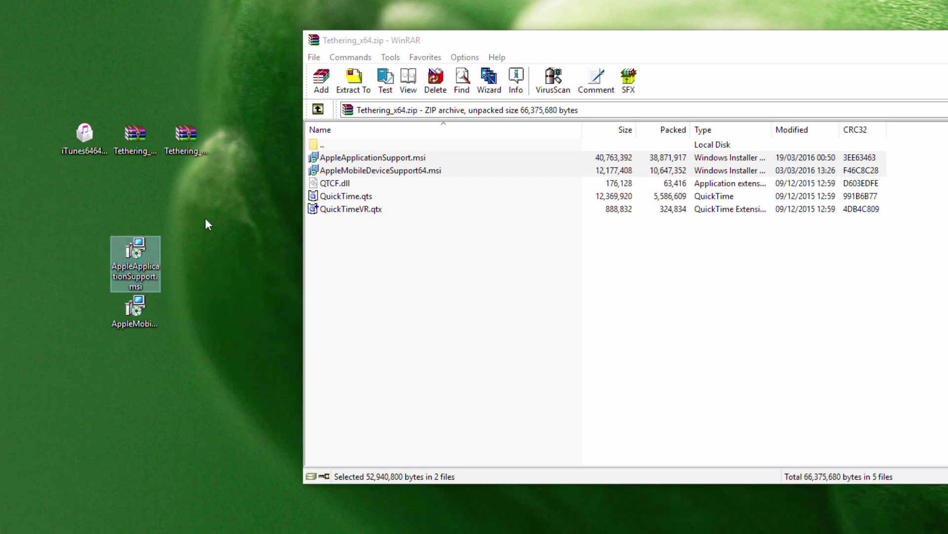
pyautogui.click(186, 306)
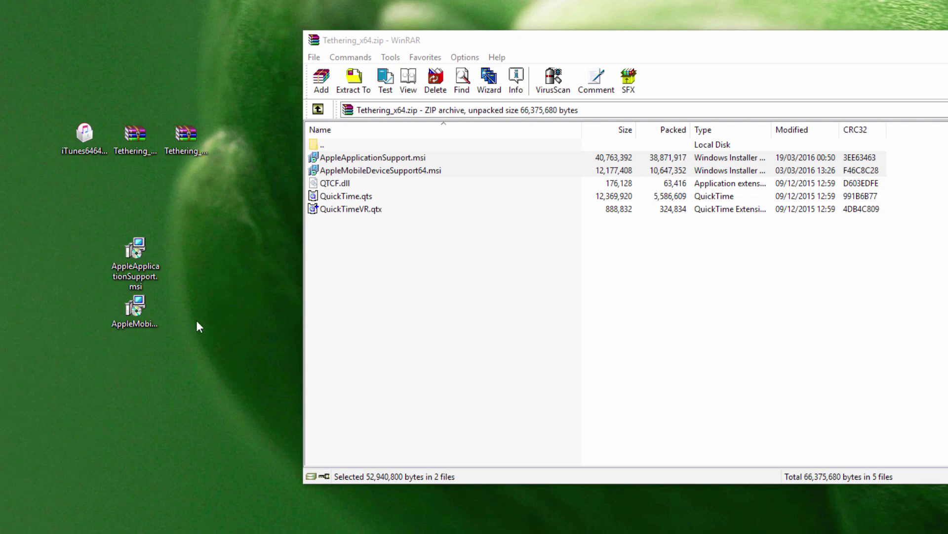
pyautogui.click(364, 271)
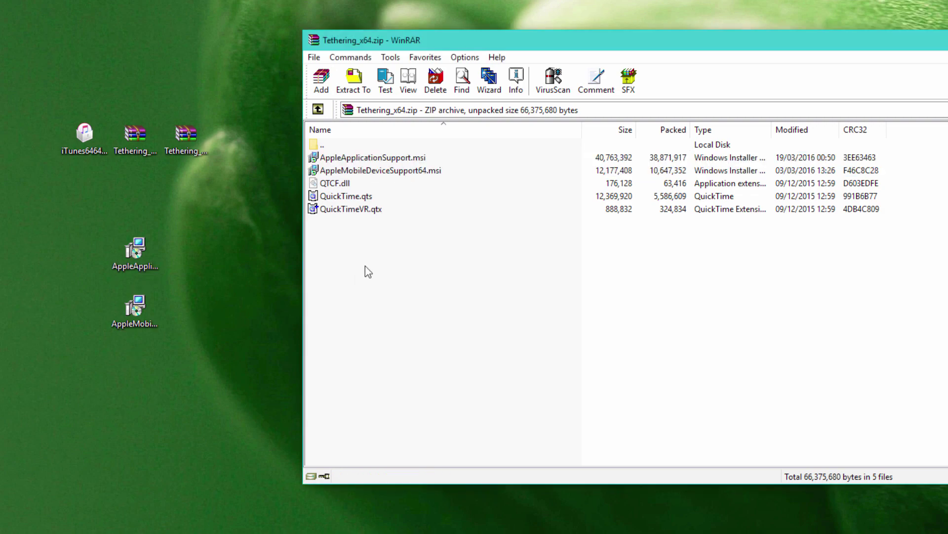
pyautogui.click(333, 183)
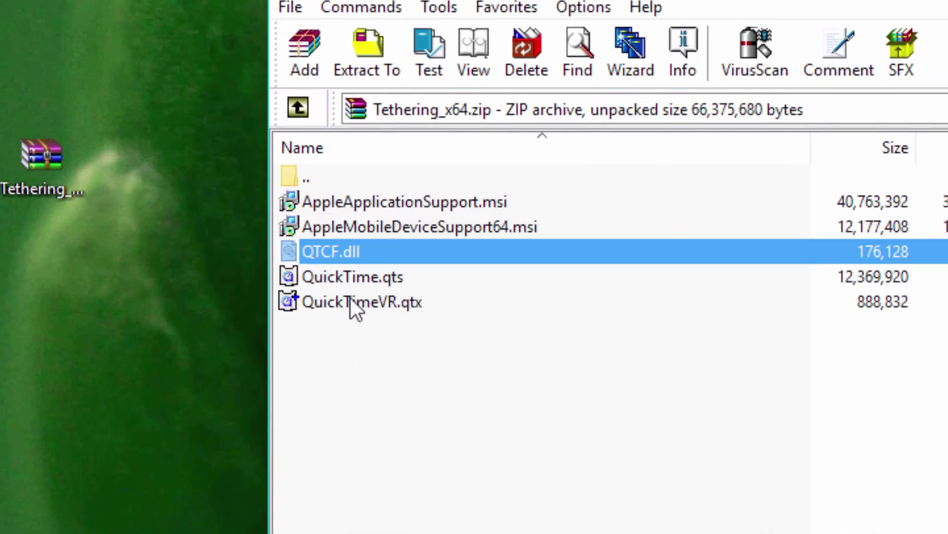
pyautogui.click(346, 210)
pyautogui.click(345, 196)
pyautogui.click(350, 256)
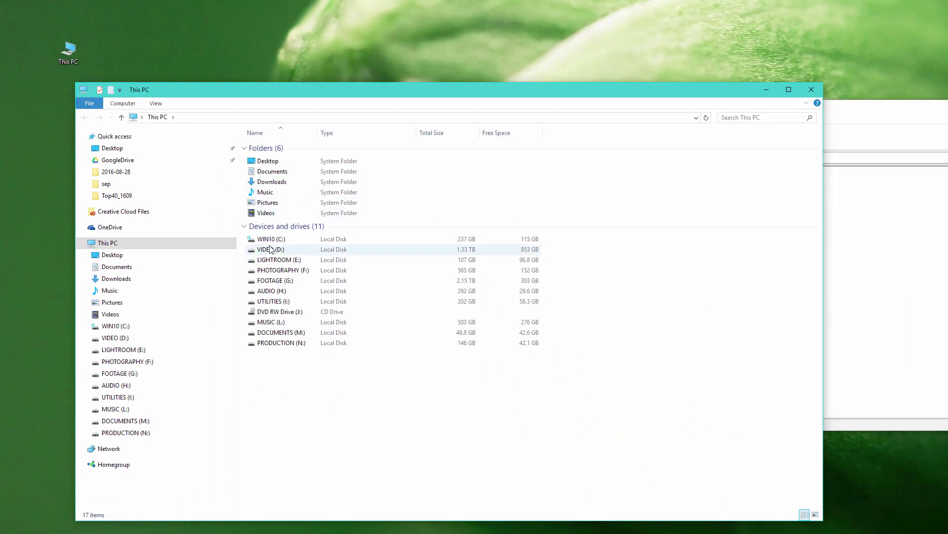
pyautogui.doubleClick(275, 239)
pyautogui.doubleClick(271, 209)
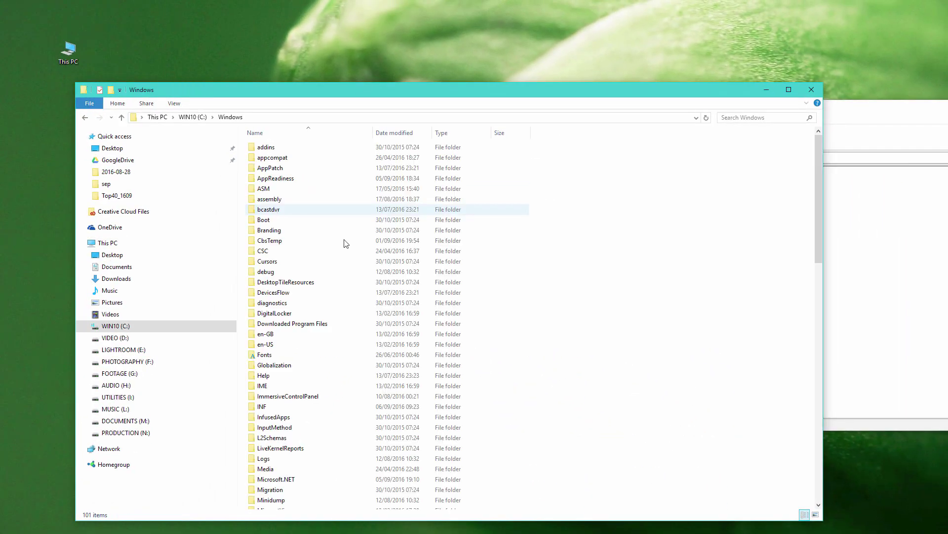
pyautogui.scroll(-15, 343, 237)
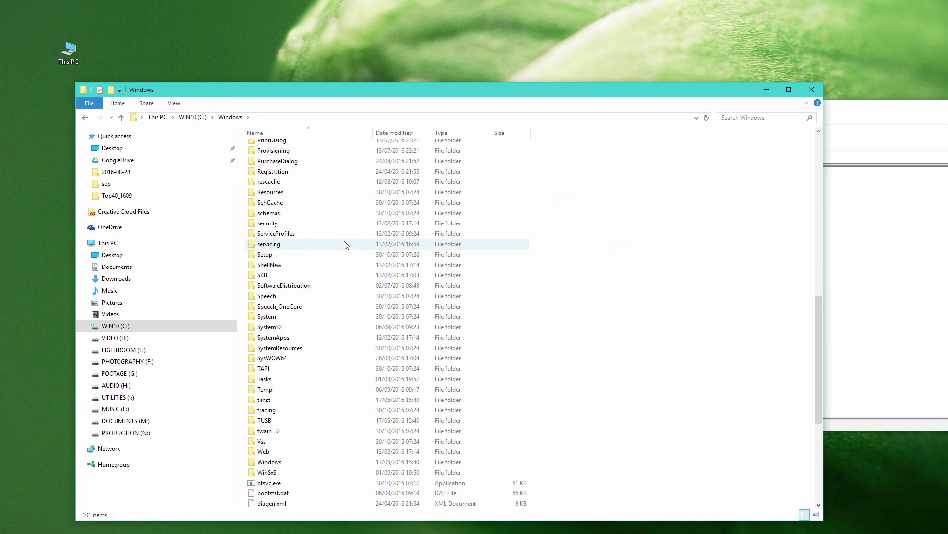
pyautogui.click(289, 328)
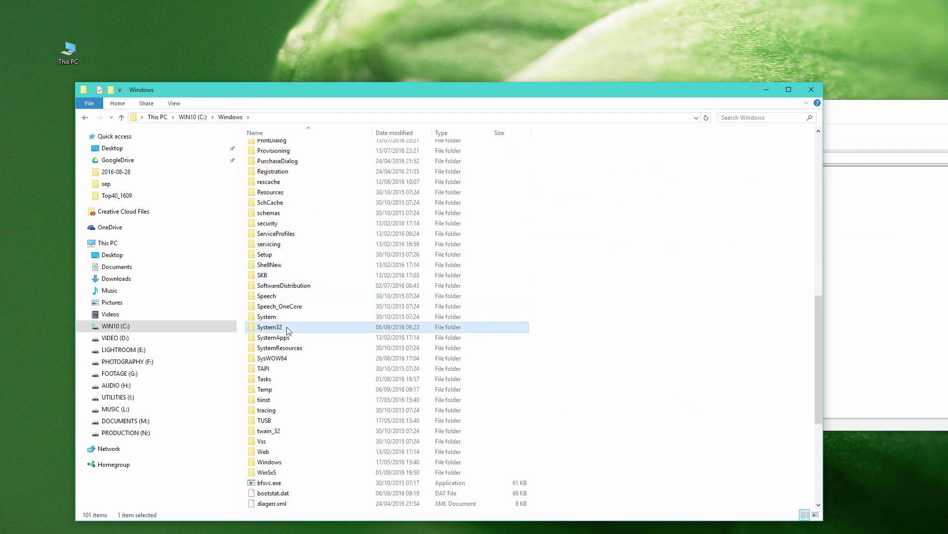
pyautogui.click(282, 363)
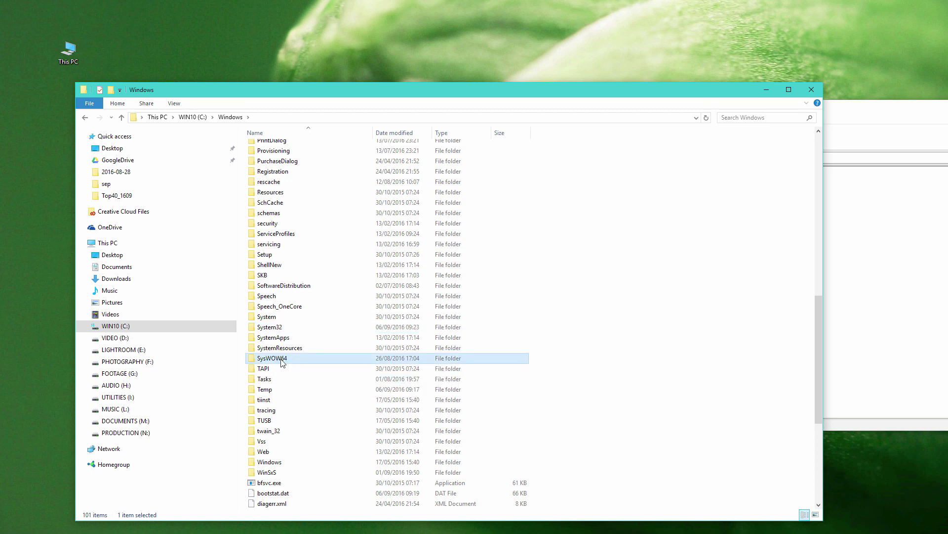
pyautogui.click(276, 329)
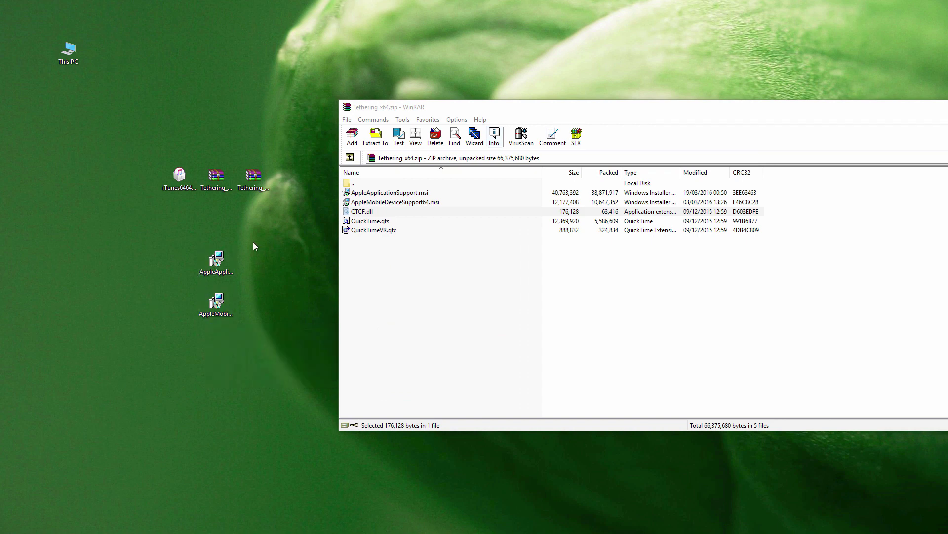
# Close the Tethering archive window after checking the two extracted installers
pyautogui.moveTo(250, 233); pyautogui.dragTo(185, 351)
pyautogui.click(257, 311)
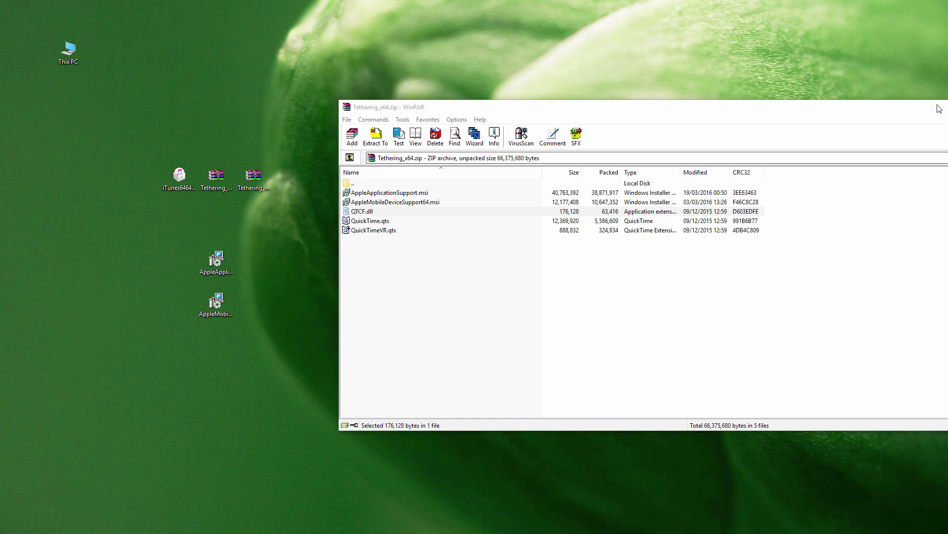
pyautogui.hotkey('alt', 'F4')
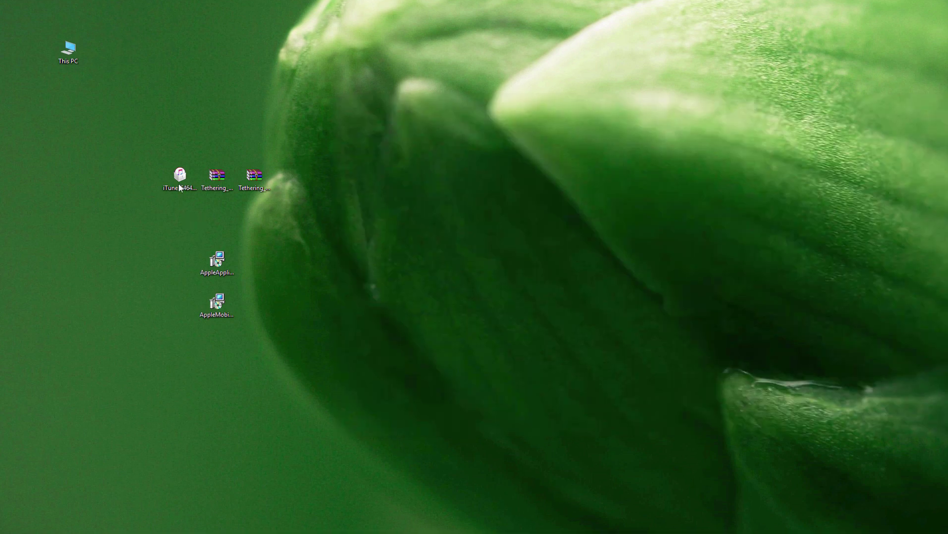
# Extract iTunes6464Setup.exe into the Desktop\iTunes6464Setup folder
pyautogui.click(193, 173)
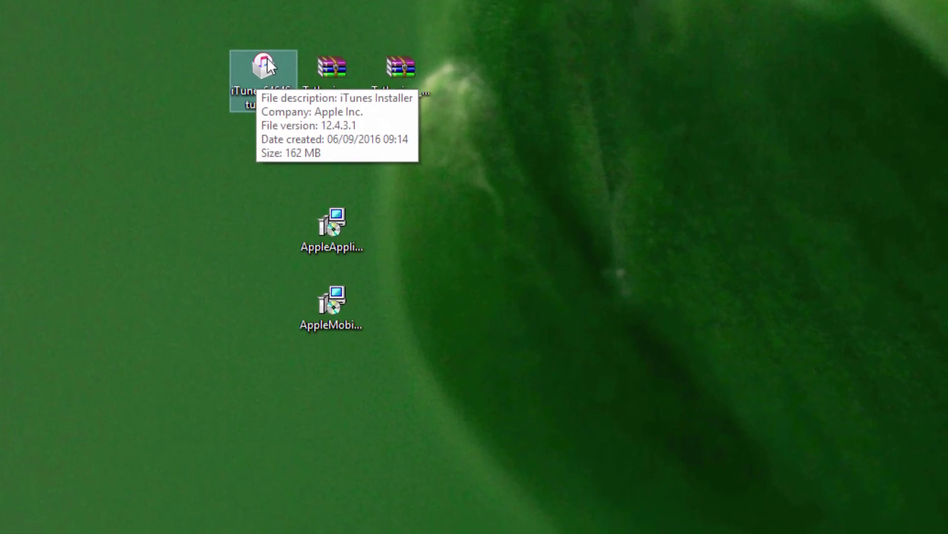
pyautogui.moveTo(263, 72)
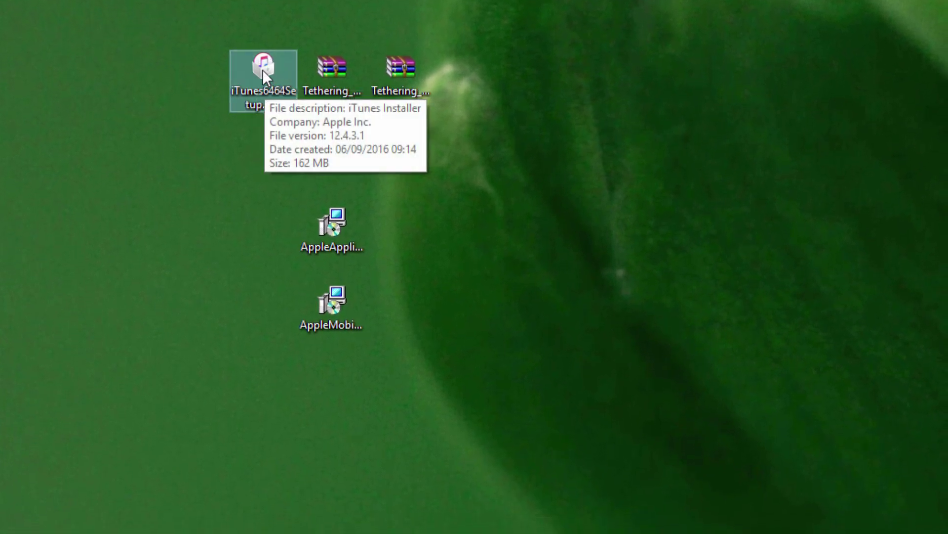
pyautogui.rightClick(262, 69)
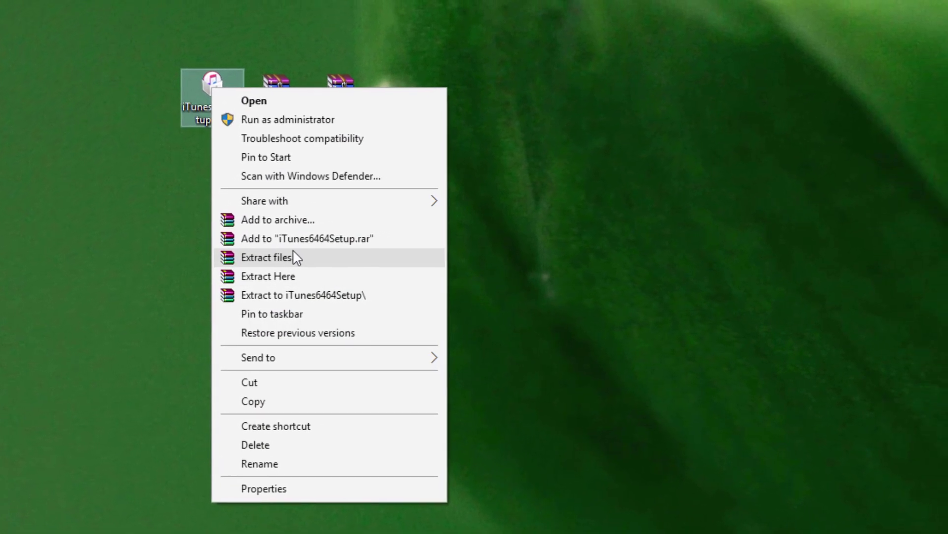
pyautogui.click(267, 260)
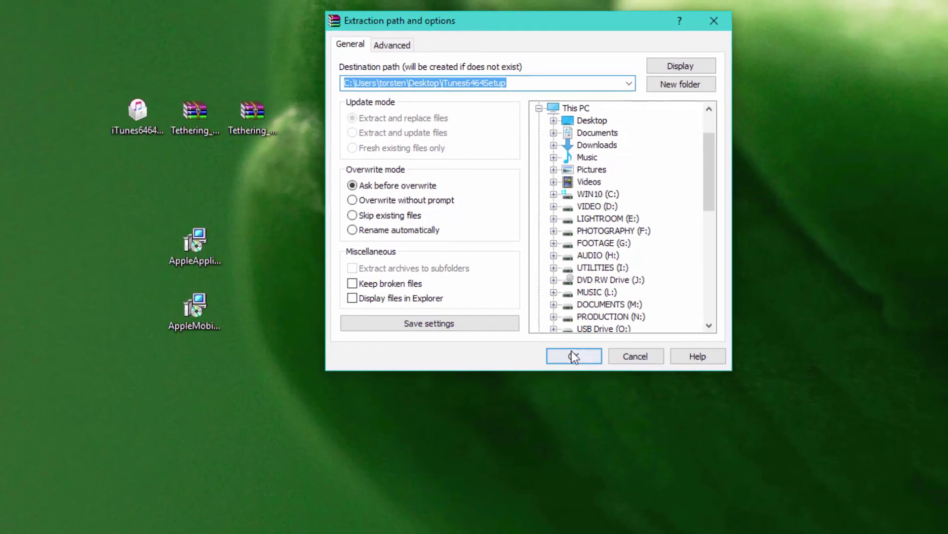
pyautogui.click(563, 355)
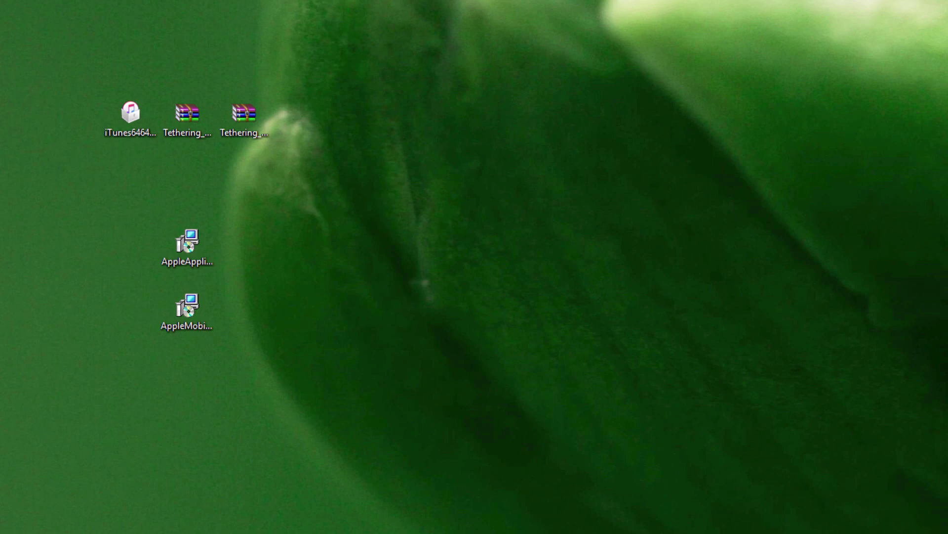
# Move the iTunes6464Setup folder right and confirm it contains seven Apple installer files
pyautogui.moveTo(146, 148); pyautogui.dragTo(520, 101)
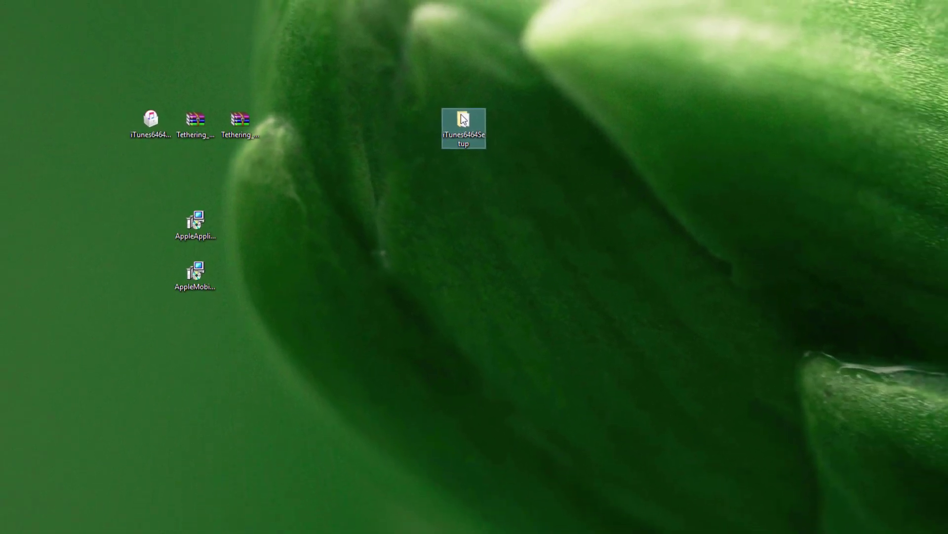
pyautogui.doubleClick(463, 119)
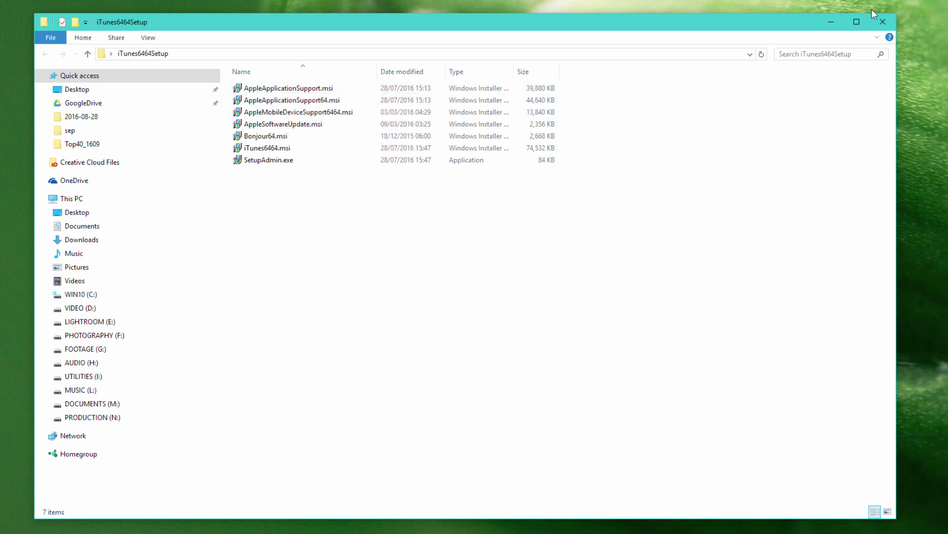
pyautogui.click(883, 22)
pyautogui.click(236, 123)
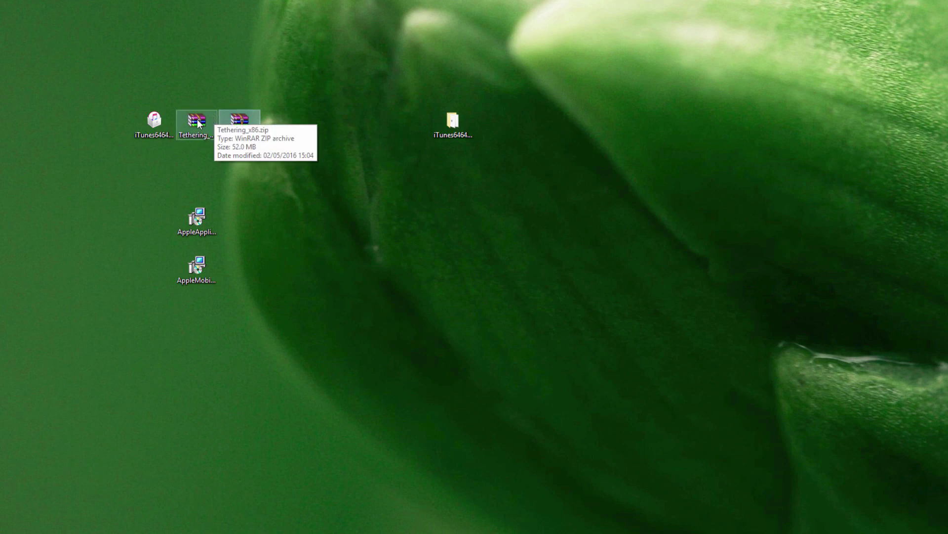
pyautogui.click(302, 206)
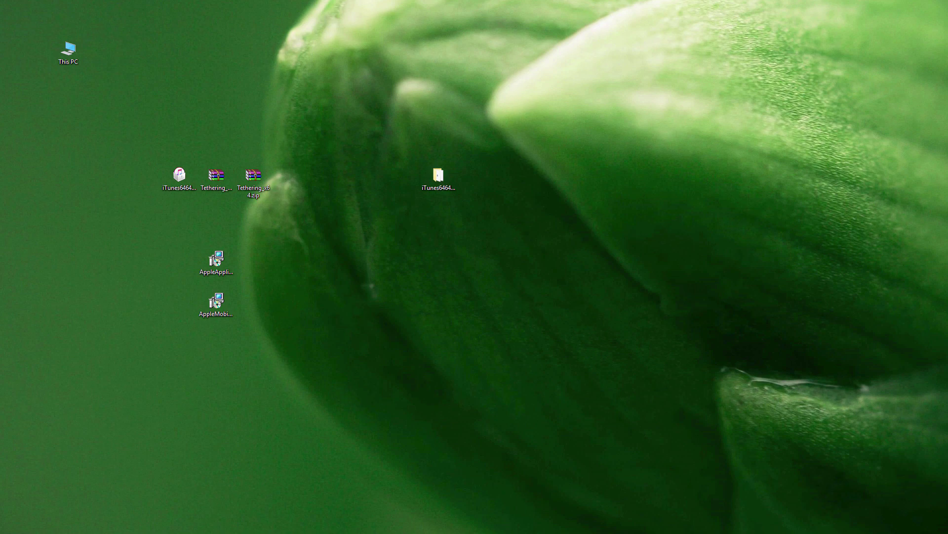
# Reach Network Connections through This PC's Network properties, showing Ethernet and Ethernet 2
pyautogui.doubleClick(77, 54)
pyautogui.moveTo(197, 92); pyautogui.dragTo(219, 54)
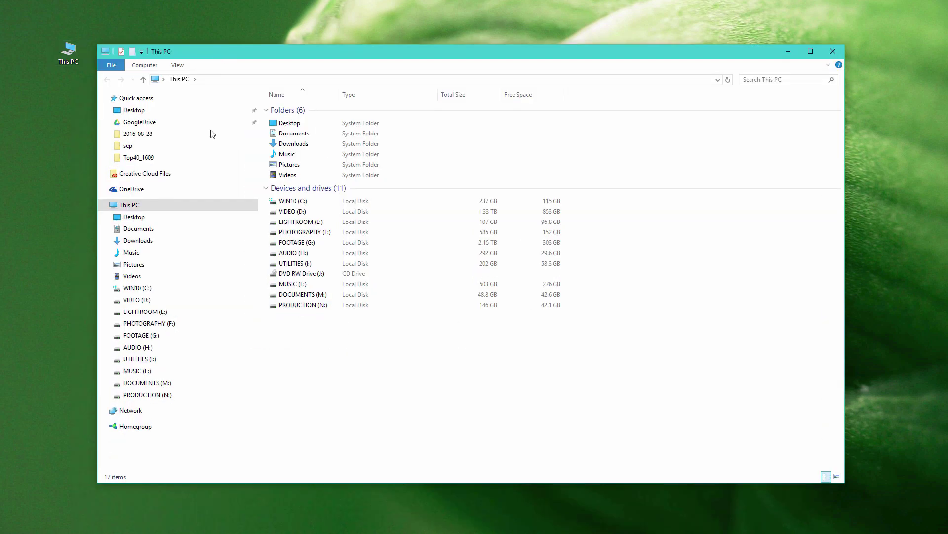
pyautogui.rightClick(130, 414)
pyautogui.click(161, 504)
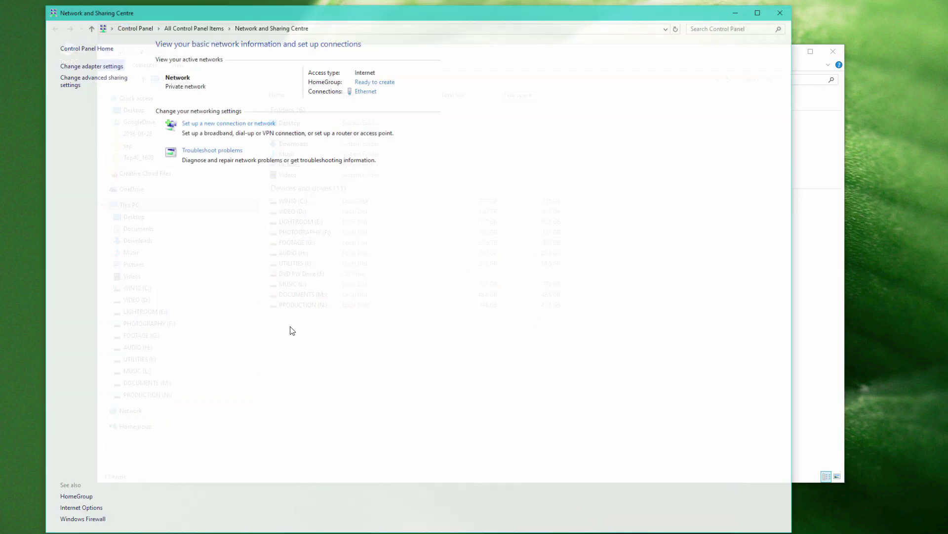
pyautogui.click(95, 67)
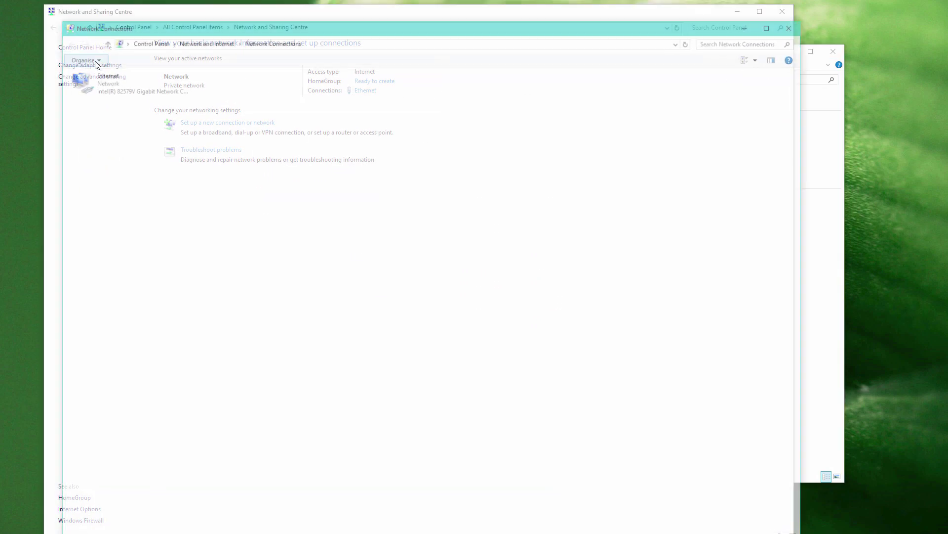
pyautogui.moveTo(211, 43); pyautogui.dragTo(239, 66)
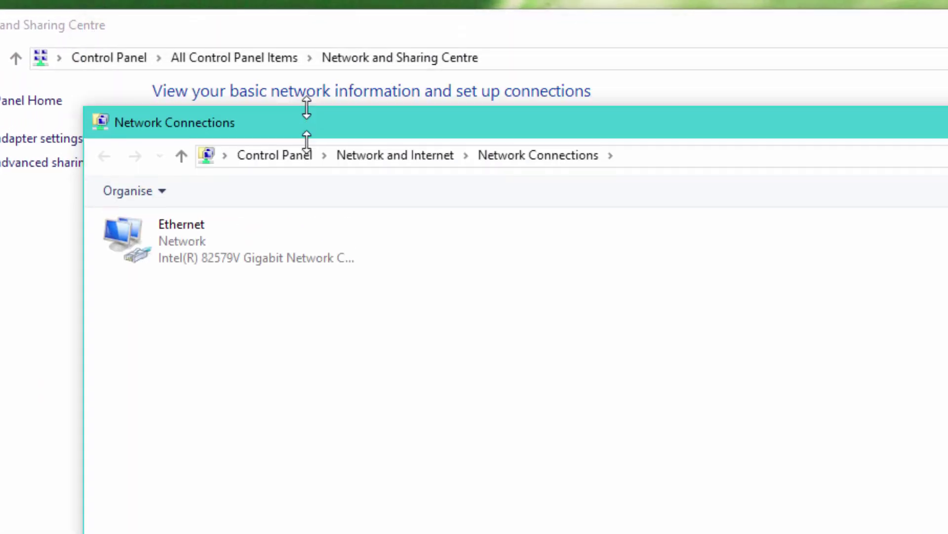
pyautogui.moveTo(307, 108); pyautogui.dragTo(287, 130)
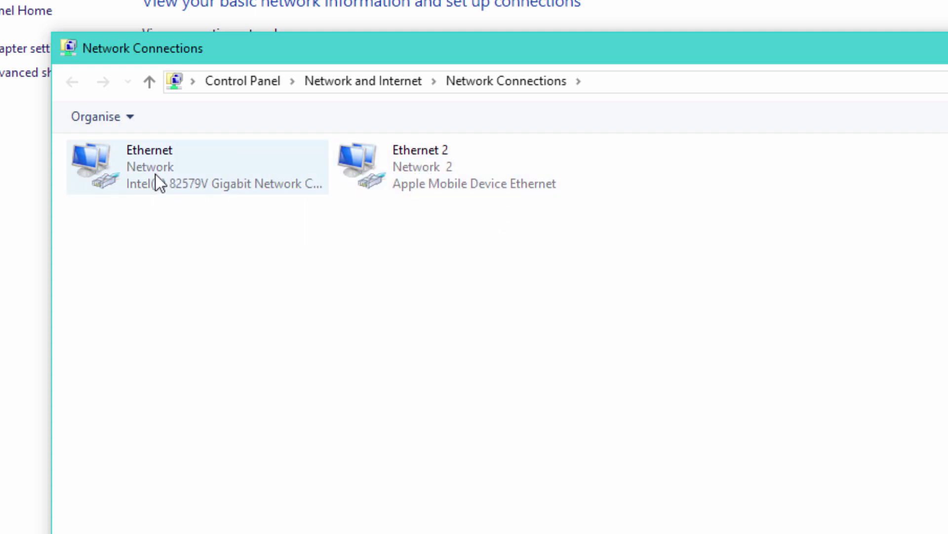
# Disable the wired Ethernet adapter and select the Ethernet 2 Apple adapter
pyautogui.rightClick(105, 157)
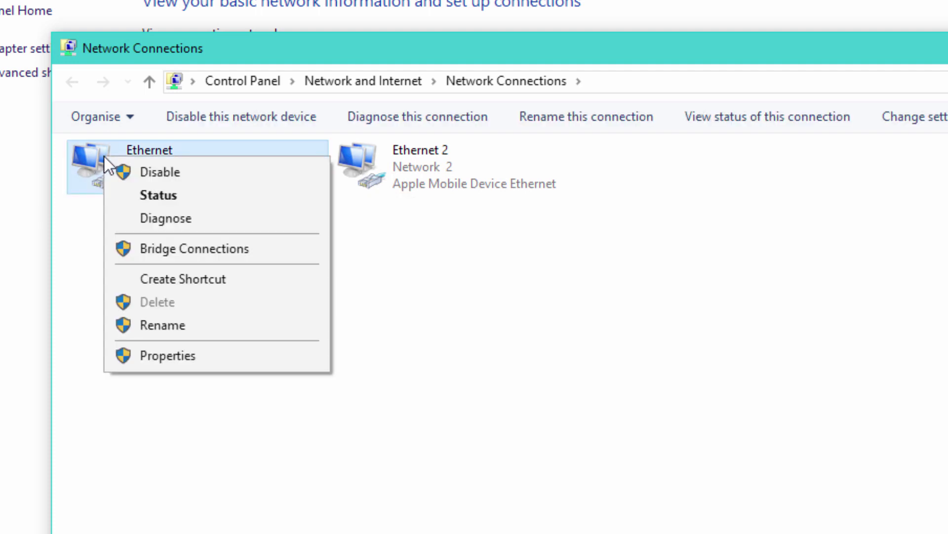
pyautogui.click(144, 172)
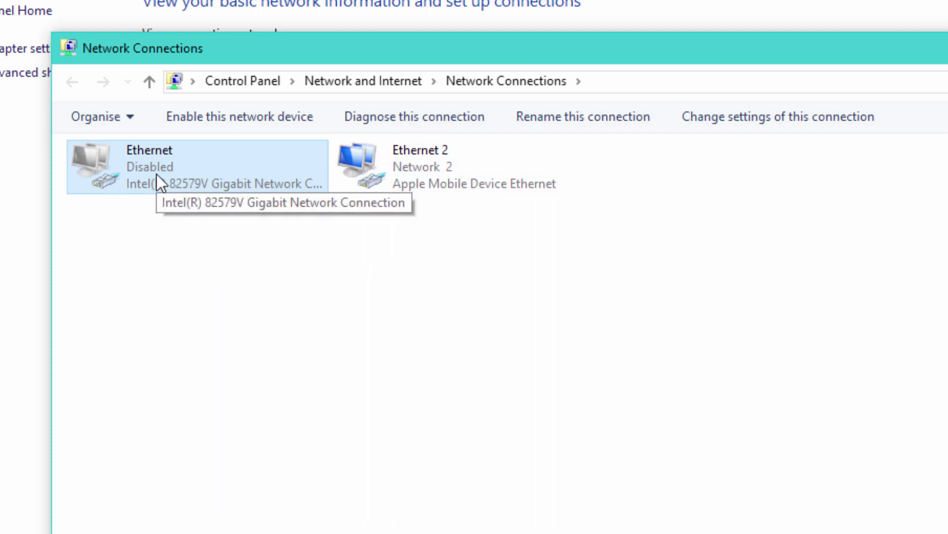
pyautogui.click(414, 167)
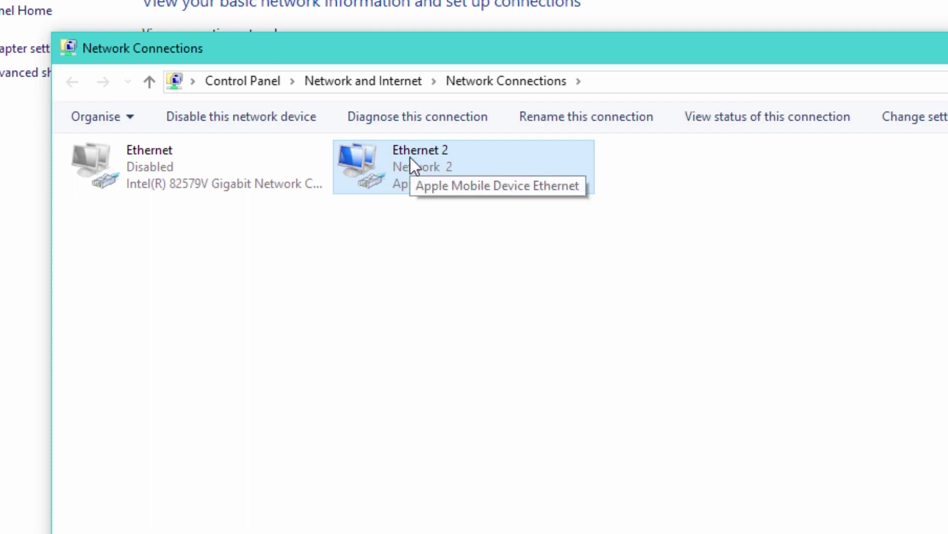
pyautogui.click(191, 117)
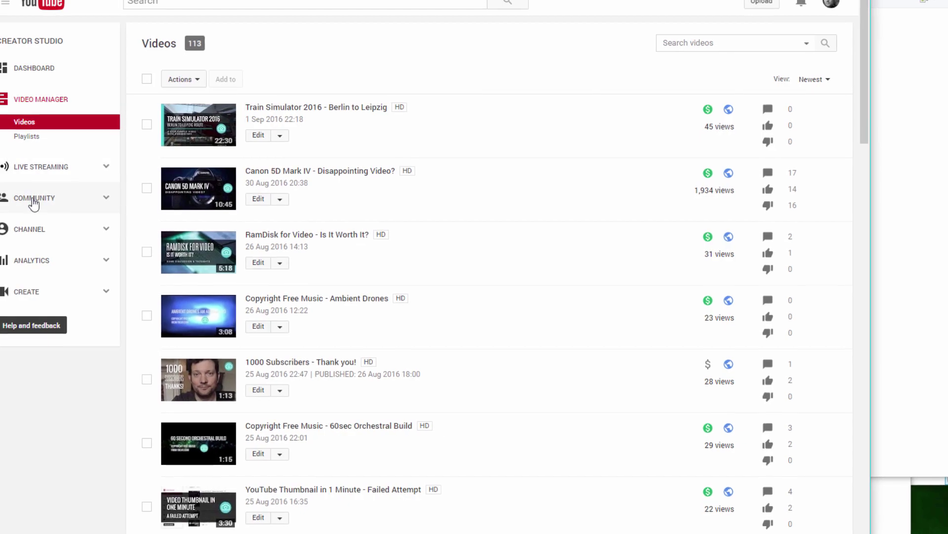
# Open the Community Comments page from Creator Studio's left menu
pyautogui.click(38, 203)
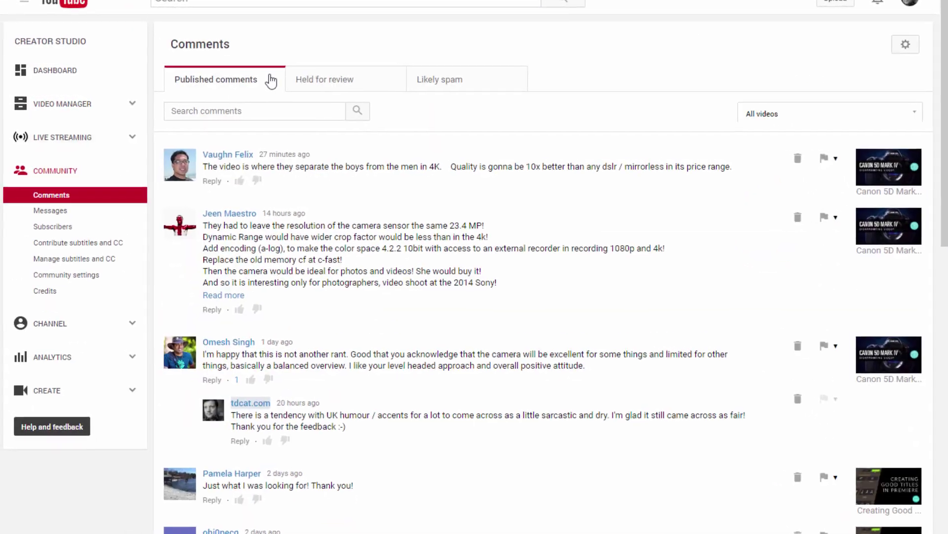
pyautogui.scroll(-8, 383, 306)
pyautogui.scroll(9, 267, 213)
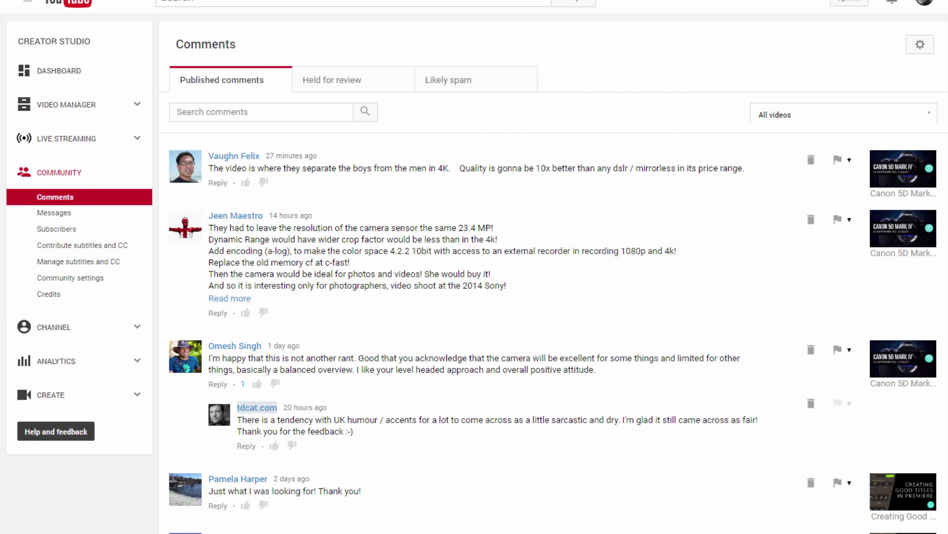
# Load BBC News by entering bbc and open its Science & Environment section
pyautogui.write('bbc')
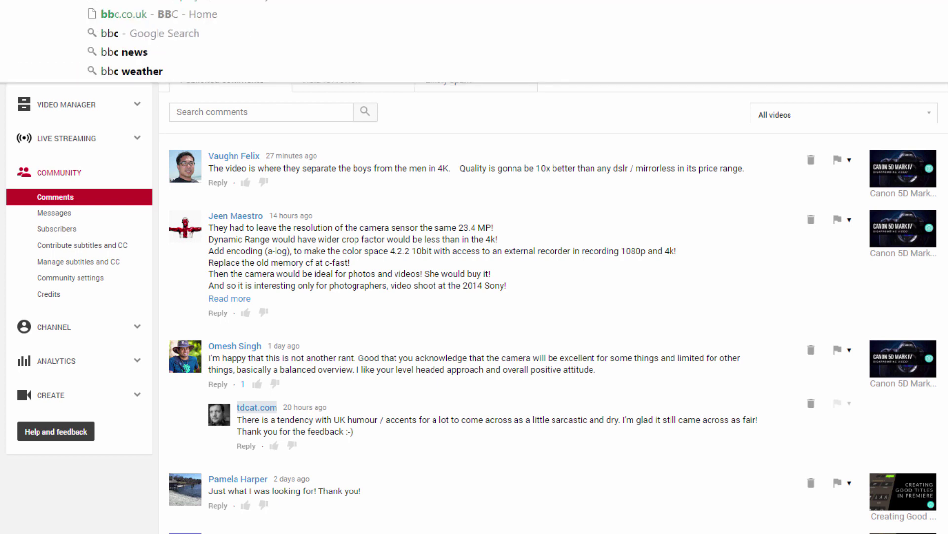
pyautogui.press('Return')
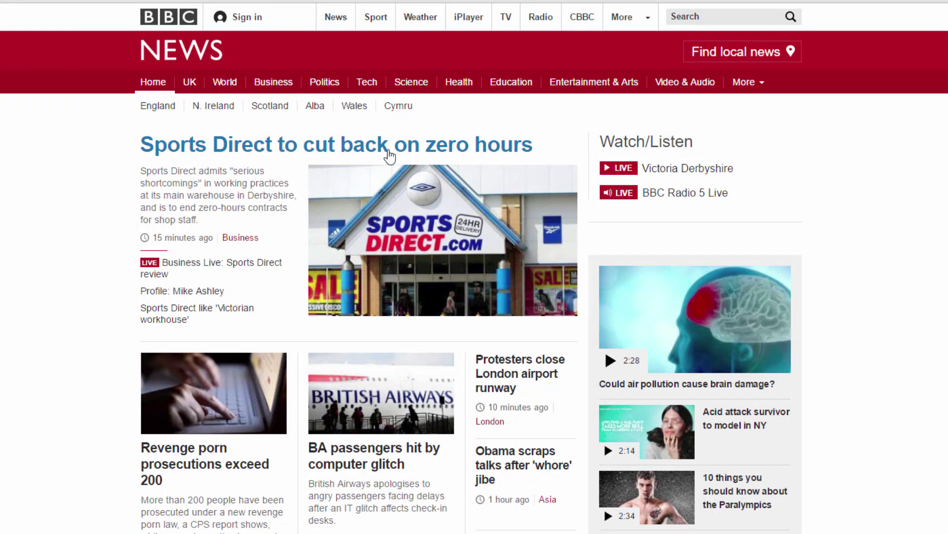
pyautogui.click(419, 85)
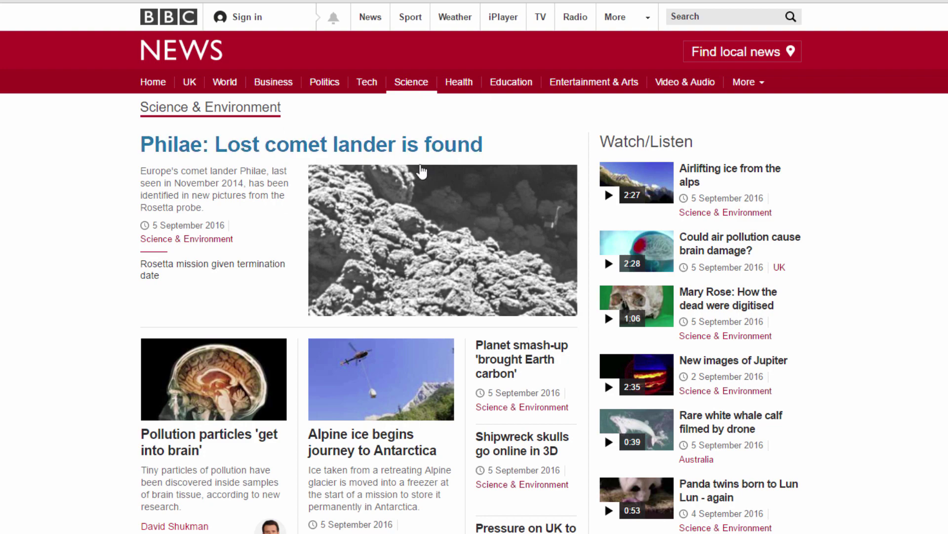
pyautogui.scroll(-10, 422, 261)
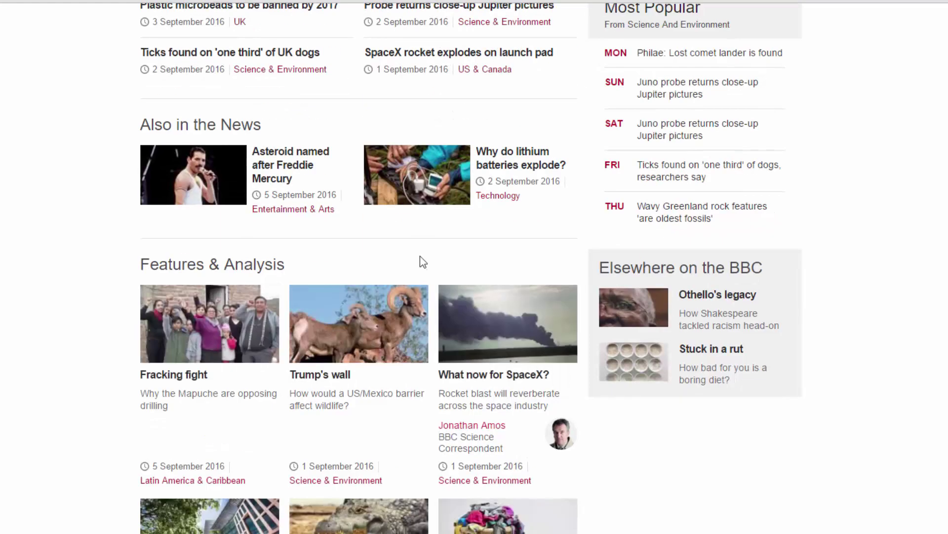
pyautogui.scroll(10, 604, 301)
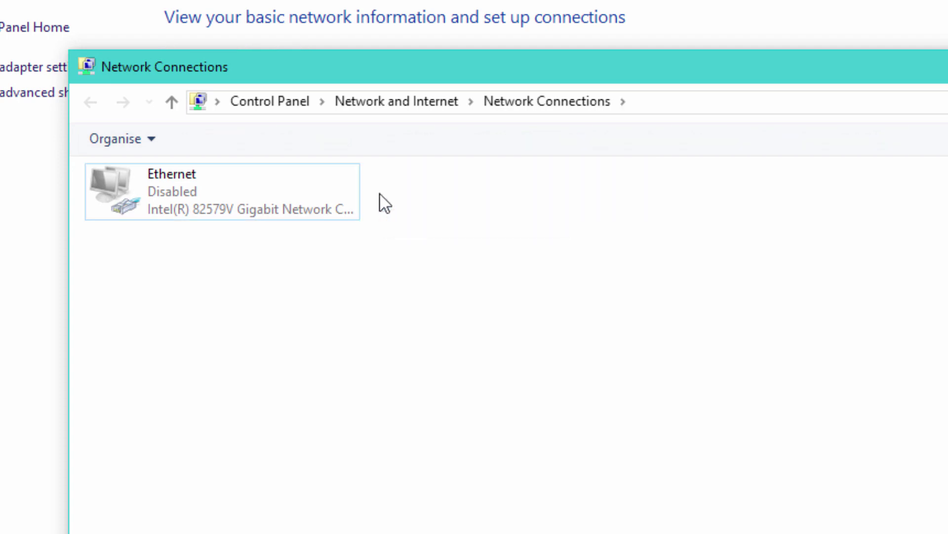
# Re-enable the wired Ethernet adapter in Network Connections
pyautogui.rightClick(133, 182)
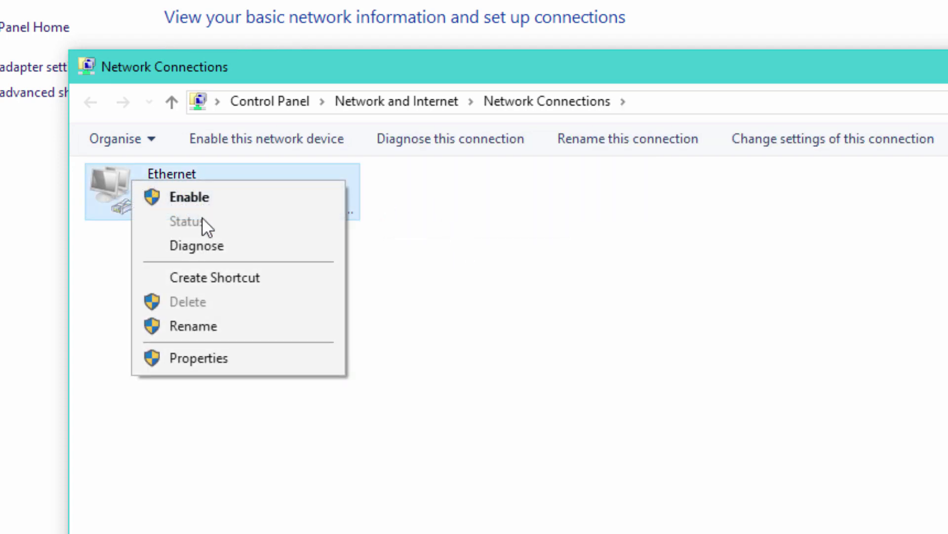
pyautogui.click(208, 203)
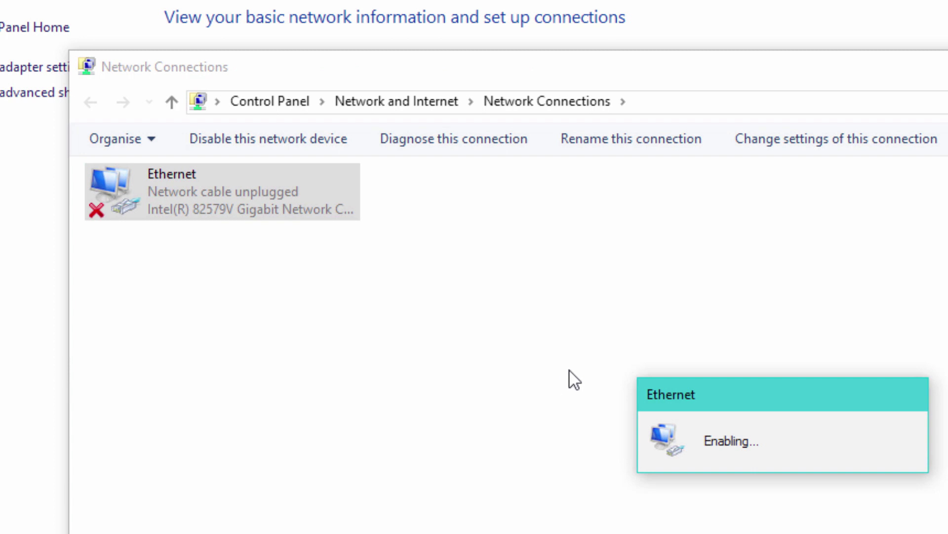